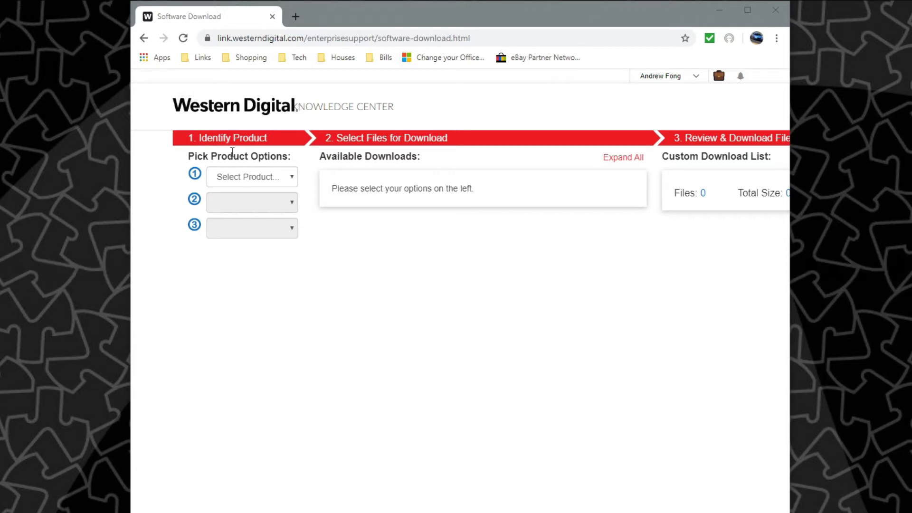
Choose ioMemory SX300, Windows and release 4.3.7 in the product, OS and version dropdowns
{"action": "left_click", "coordinate": [258, 176]}
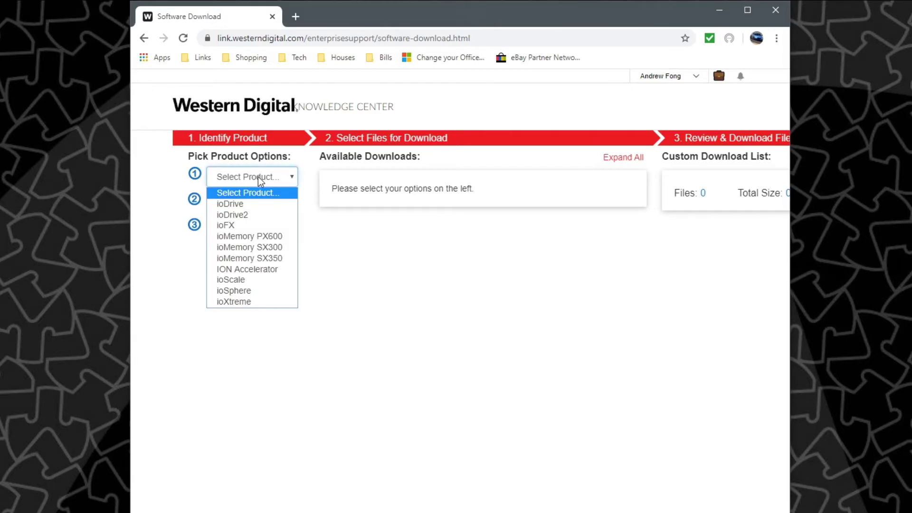
{"action": "left_click", "coordinate": [282, 251]}
{"action": "left_click", "coordinate": [272, 204]}
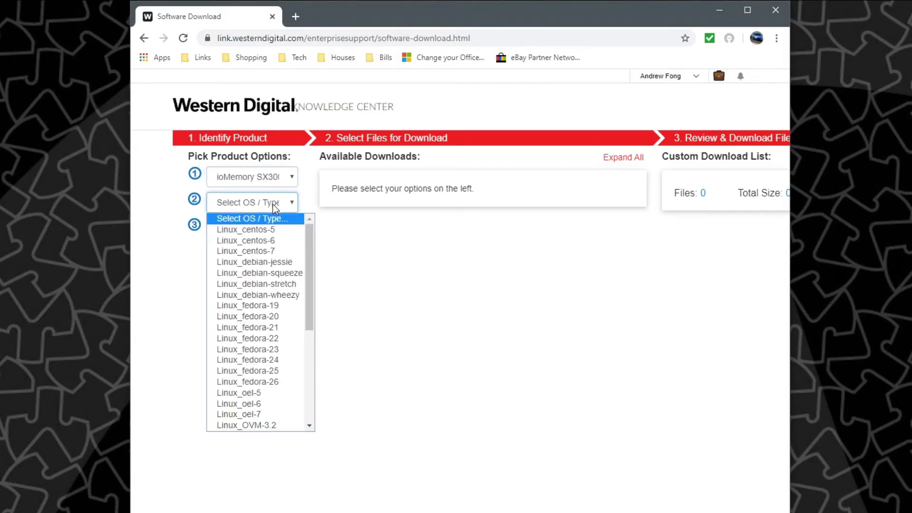
{"action": "scroll", "coordinate": [273, 295], "scroll_direction": "down", "scroll_amount": 5}
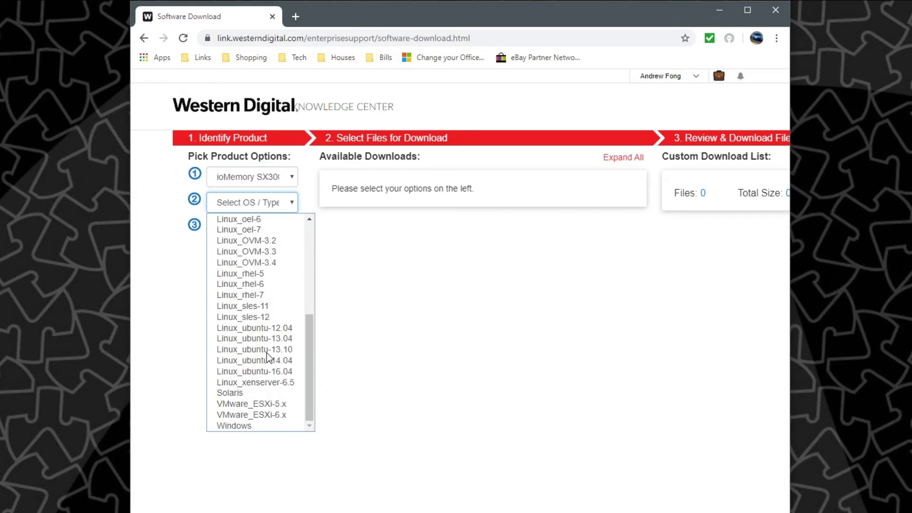
{"action": "left_click", "coordinate": [260, 426]}
{"action": "left_click", "coordinate": [267, 230]}
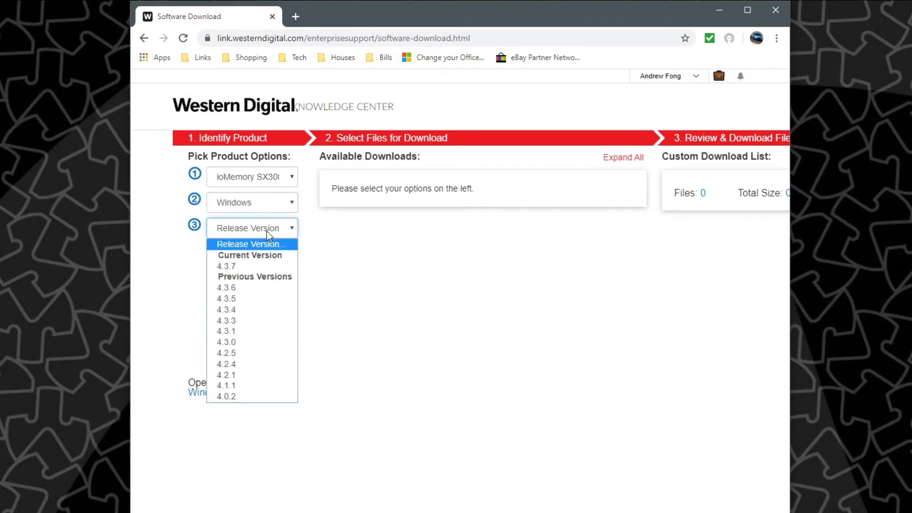
{"action": "left_click", "coordinate": [261, 266]}
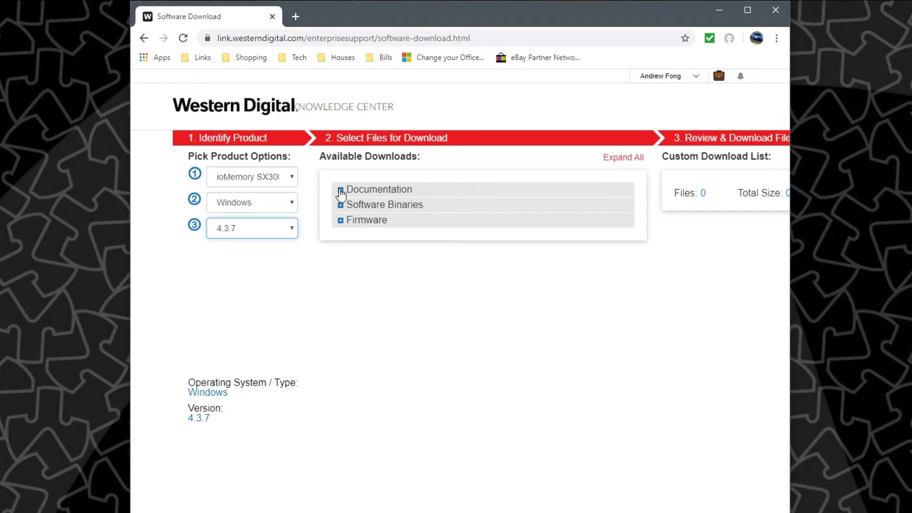
Expand the Documentation, Software Binaries and Firmware file sections
{"action": "left_click", "coordinate": [340, 190]}
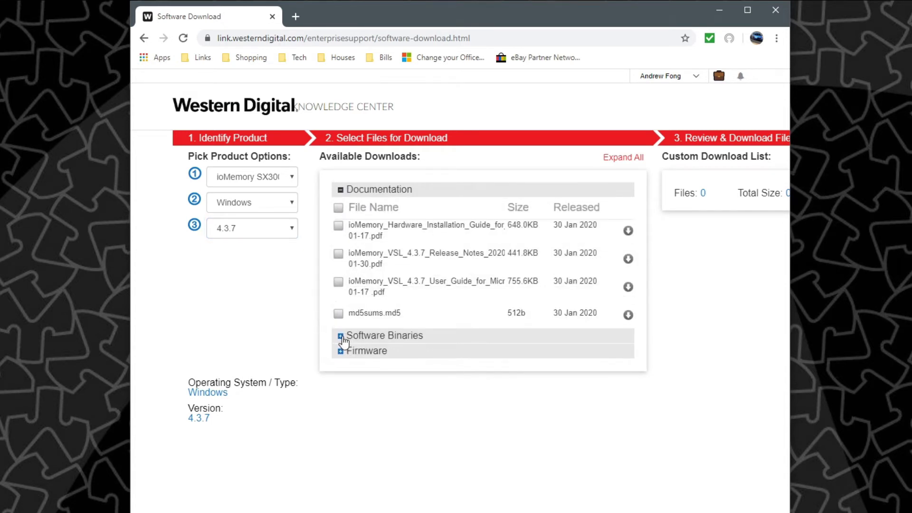
{"action": "left_click", "coordinate": [340, 336]}
{"action": "left_click", "coordinate": [340, 415]}
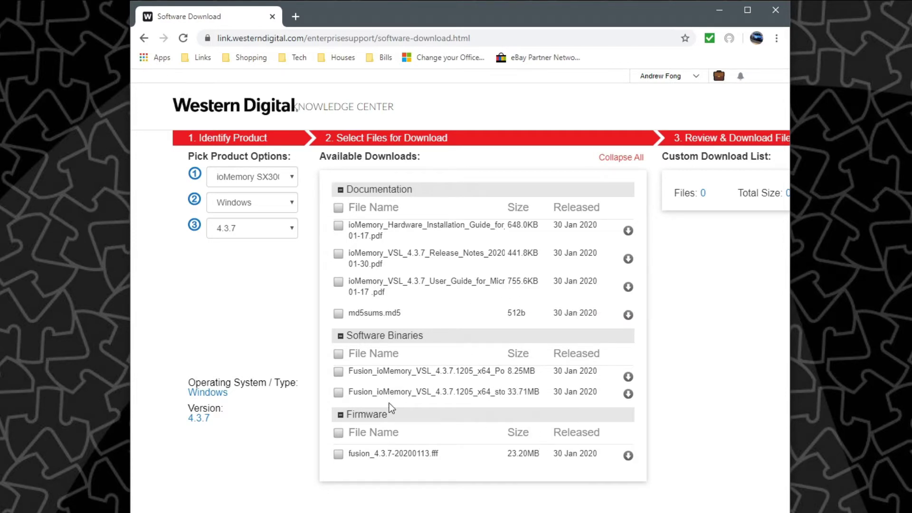
Tick the 33.71MB driver package and the fusion_4.3.7-20200113.fff firmware for download (2 files, 56.91MB)
{"action": "left_click", "coordinate": [339, 392]}
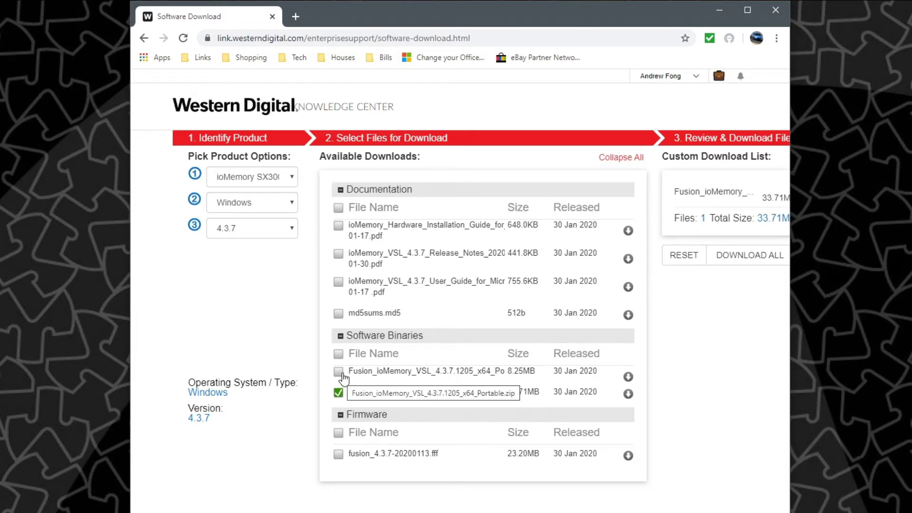
{"action": "left_click", "coordinate": [339, 455]}
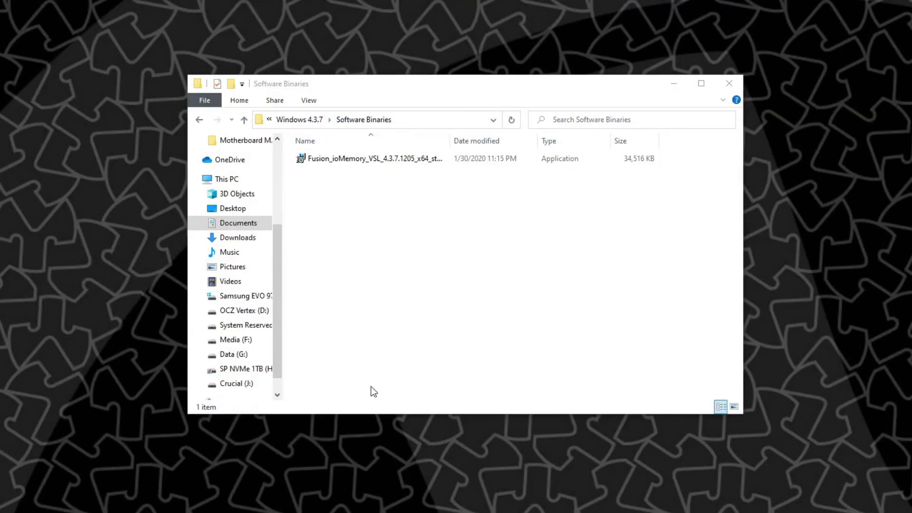
{"action": "double_click", "coordinate": [378, 158]}
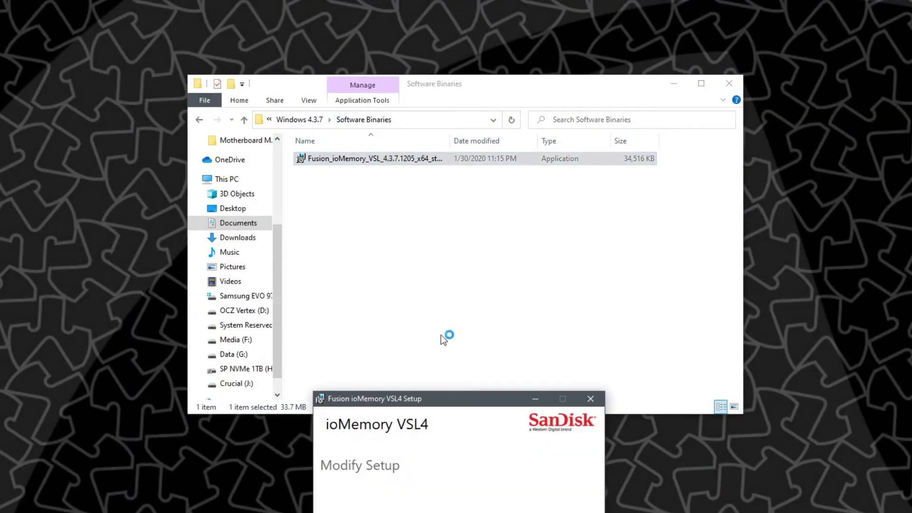
{"action": "left_click_drag", "start_coordinate": [486, 403], "coordinate": [466, 260]}
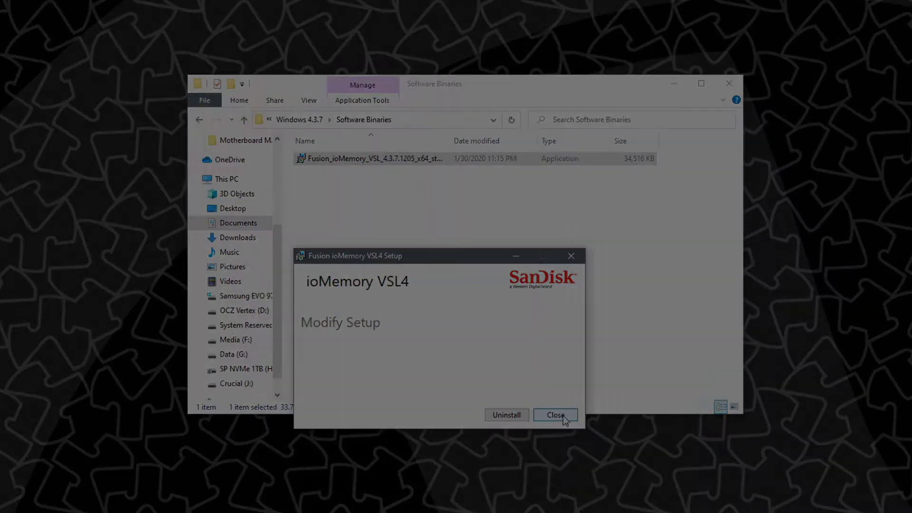
{"action": "left_click", "coordinate": [563, 415]}
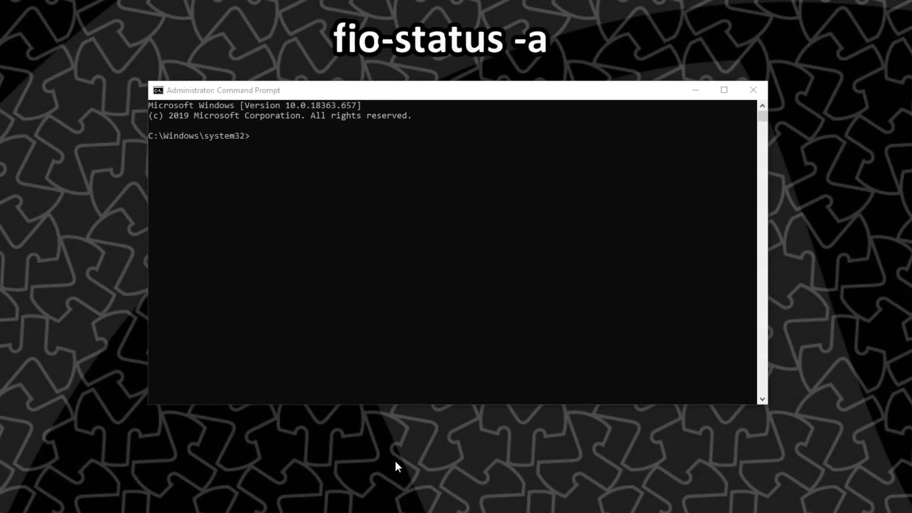
Run fio-status -a to show fct0 online as a 6400.00 GBytes device
{"action": "left_click", "coordinate": [363, 190]}
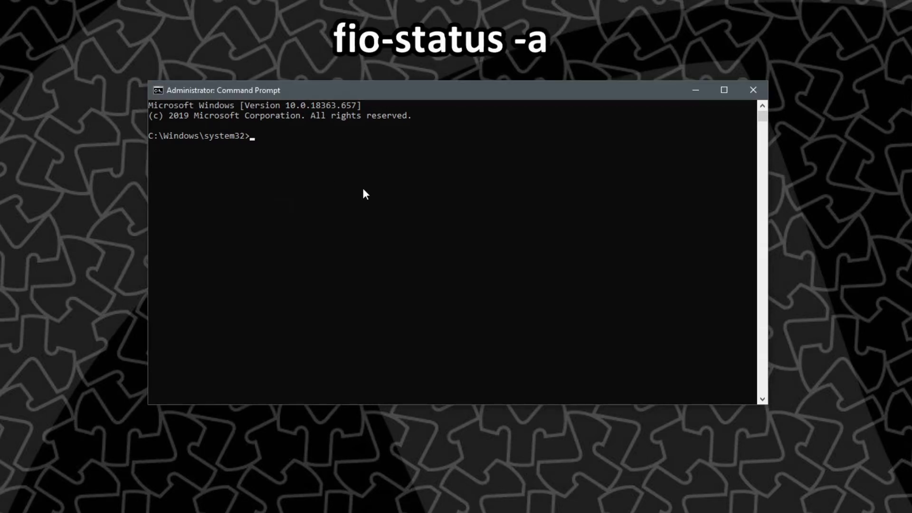
{"action": "type", "text": "fio-status -a"}
{"action": "key", "text": "Return"}
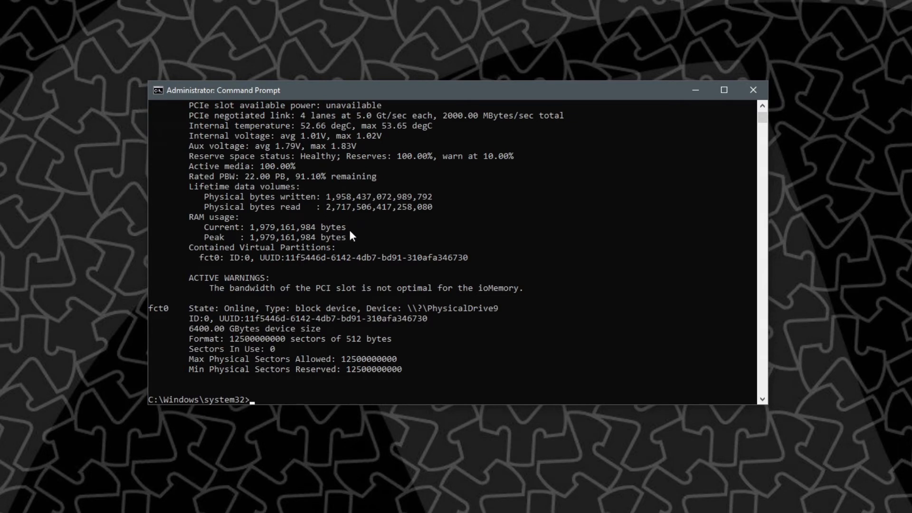
{"action": "scroll", "coordinate": [350, 234], "scroll_direction": "up", "scroll_amount": 12}
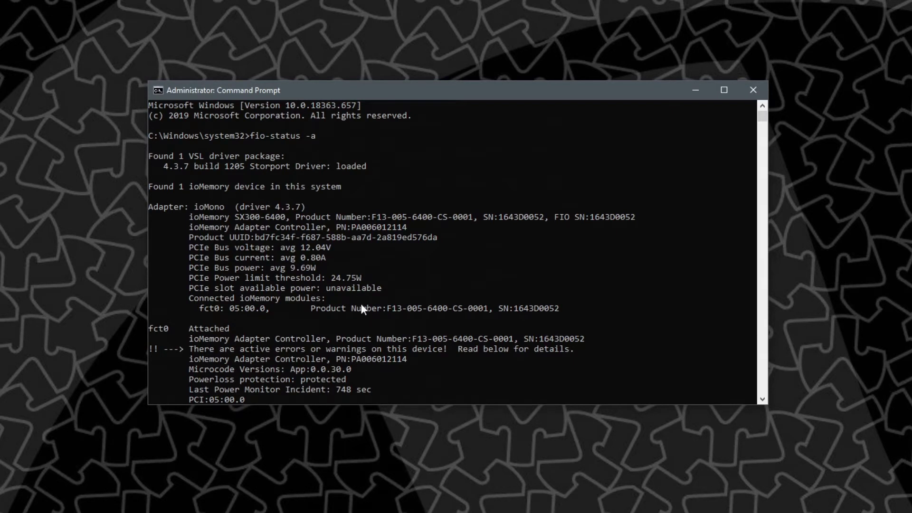
{"action": "scroll", "coordinate": [322, 337], "scroll_direction": "down", "scroll_amount": 1}
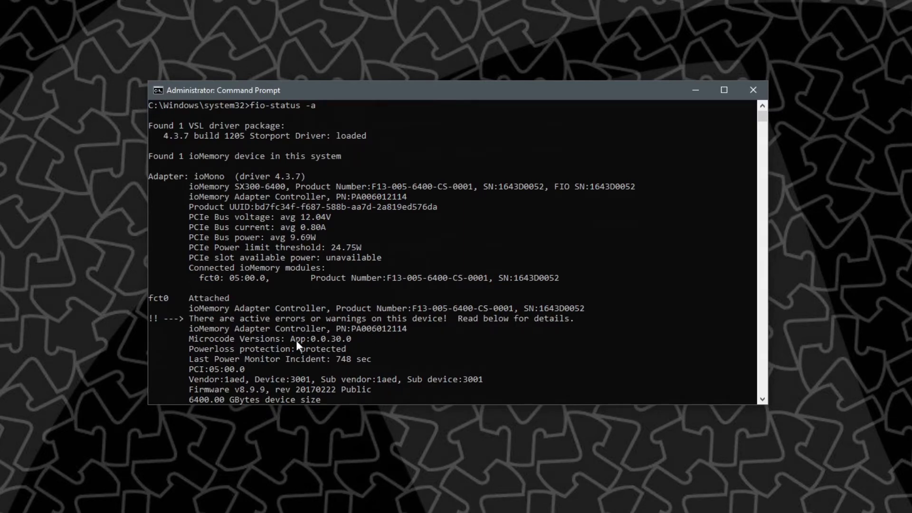
{"action": "scroll", "coordinate": [283, 339], "scroll_direction": "down", "scroll_amount": 2}
{"action": "scroll", "coordinate": [283, 343], "scroll_direction": "down", "scroll_amount": 1}
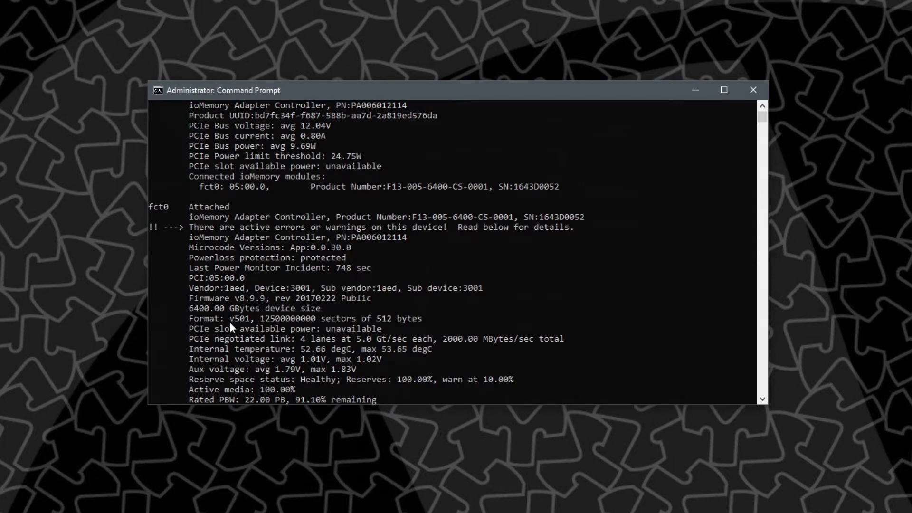
{"action": "scroll", "coordinate": [232, 325], "scroll_direction": "down", "scroll_amount": 1}
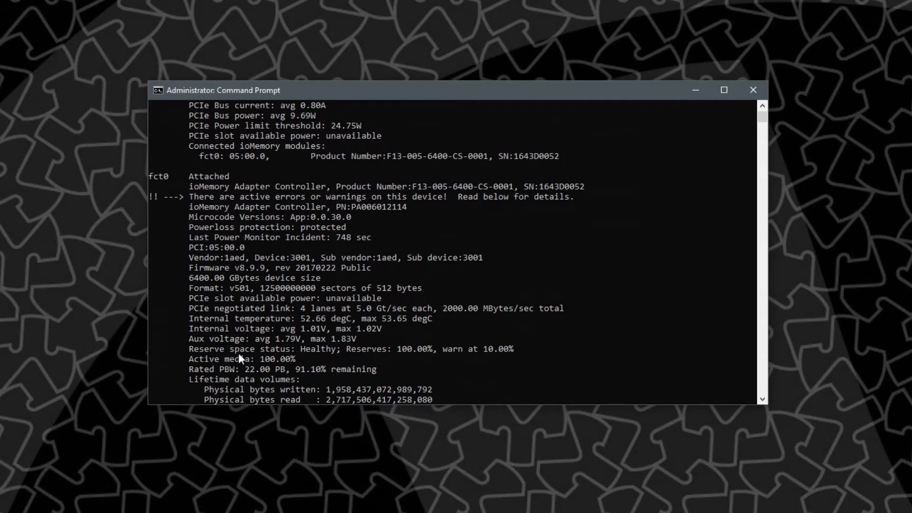
{"action": "scroll", "coordinate": [232, 352], "scroll_direction": "down", "scroll_amount": 1}
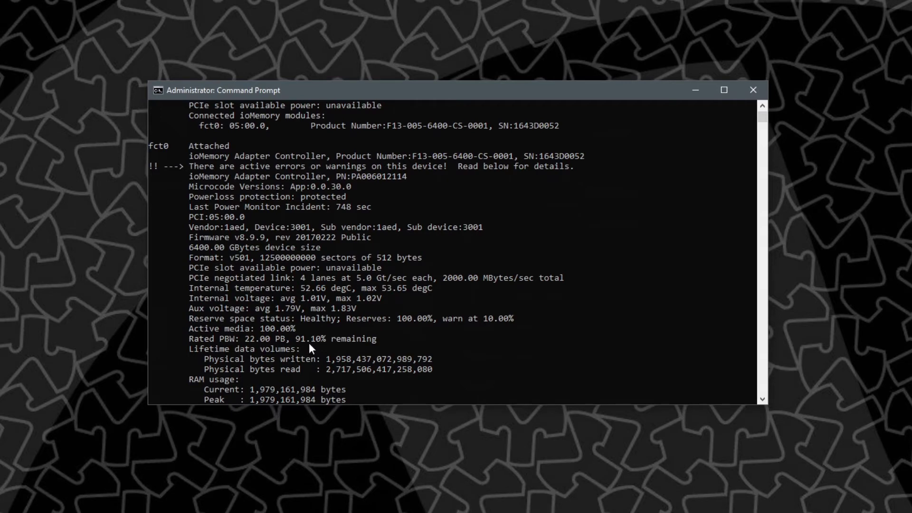
{"action": "scroll", "coordinate": [309, 343], "scroll_direction": "down", "scroll_amount": 3}
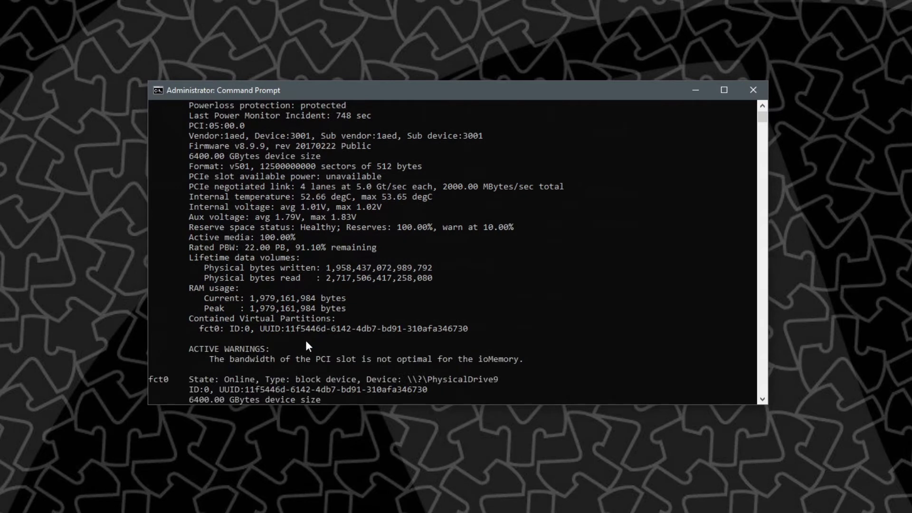
Scroll to the end of the previous fio-status output in the console
{"action": "scroll", "coordinate": [306, 341], "scroll_direction": "down", "scroll_amount": 1}
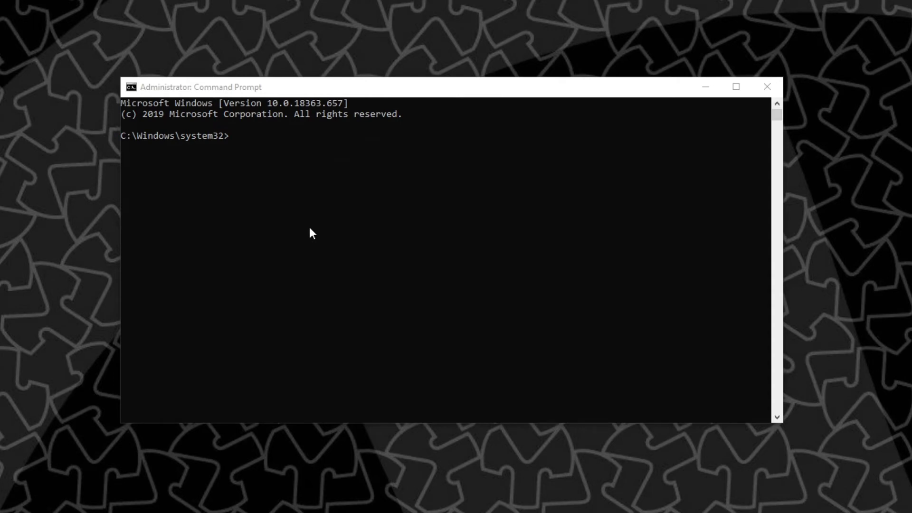
Run fio-status to show fct0's summary with the non-optimal PCI bandwidth warning
{"action": "left_click", "coordinate": [310, 227]}
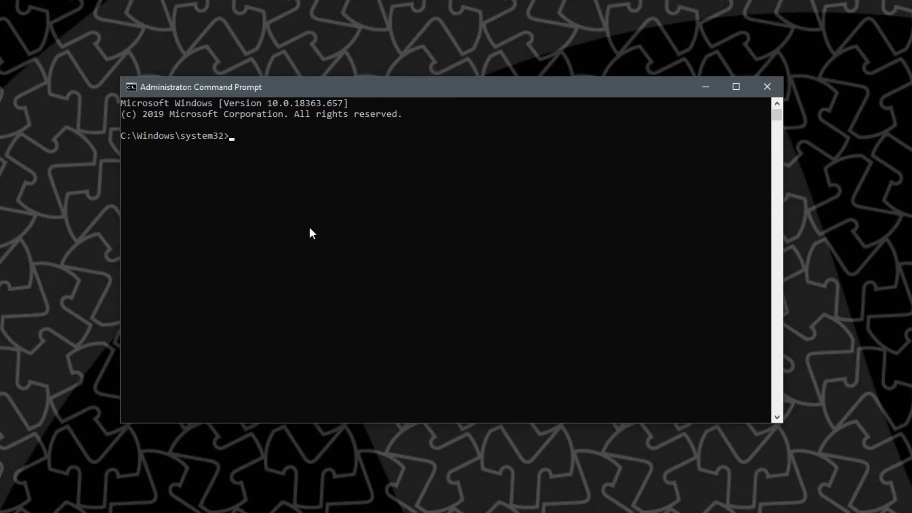
{"action": "type", "text": "fio-st"}
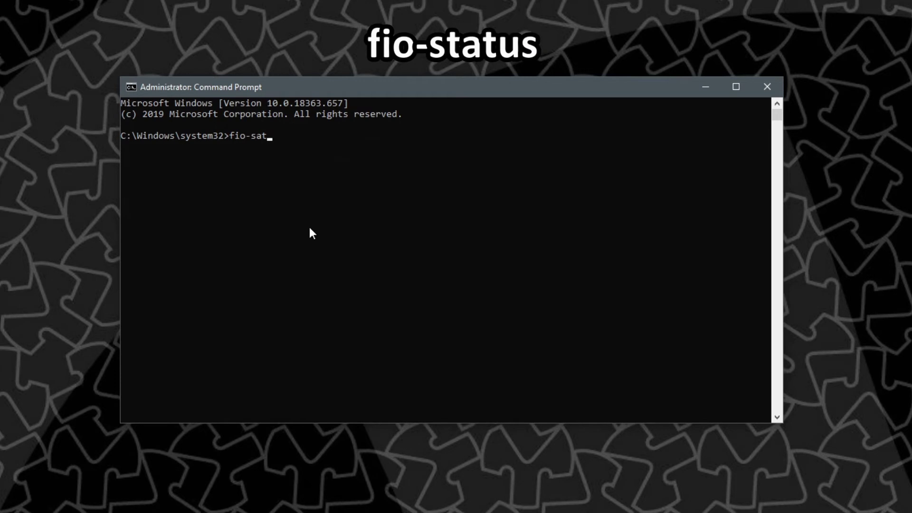
{"action": "type", "text": "atus"}
{"action": "key", "text": "Return"}
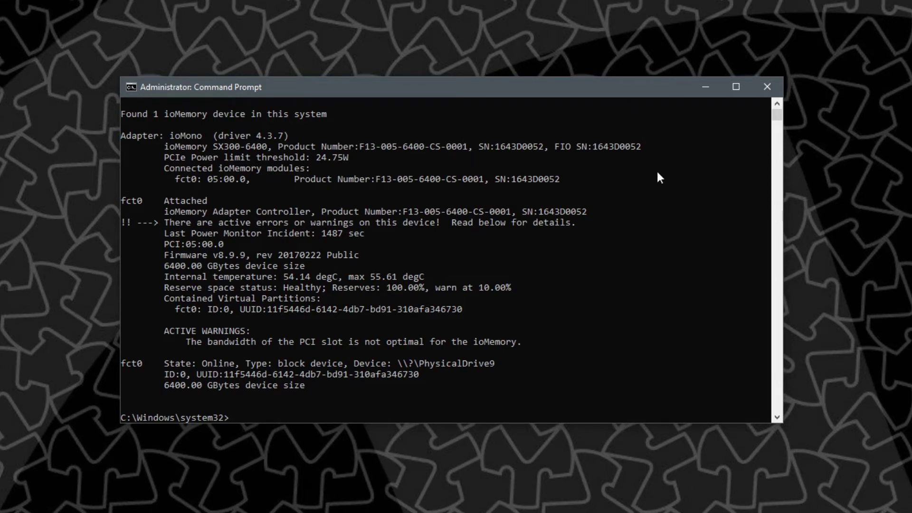
{"action": "left_click", "coordinate": [501, 92]}
Run fio-config -p FIO_EXTERNAL_POWER_OVERRIDE with the card's serial number and value 75000
{"action": "type", "text": "fio-config "}
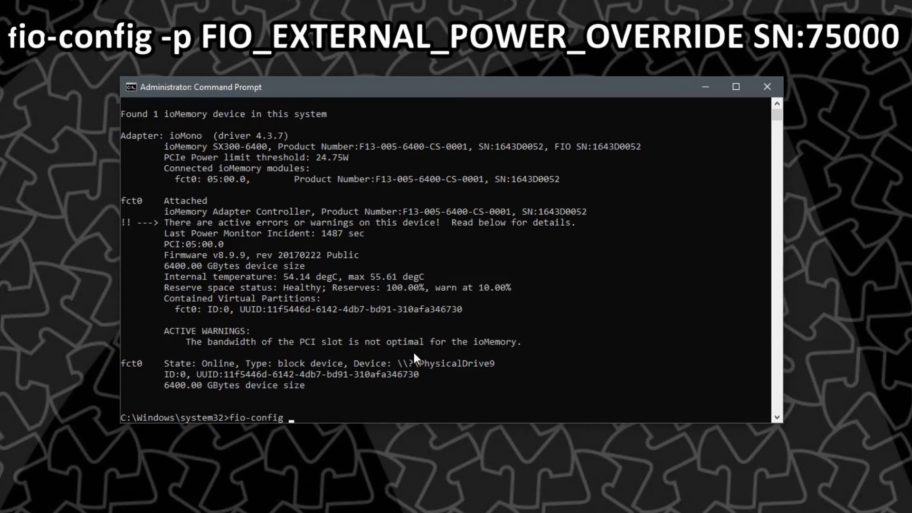
{"action": "type", "text": "-p FIO_EXTERNAL_POWER"}
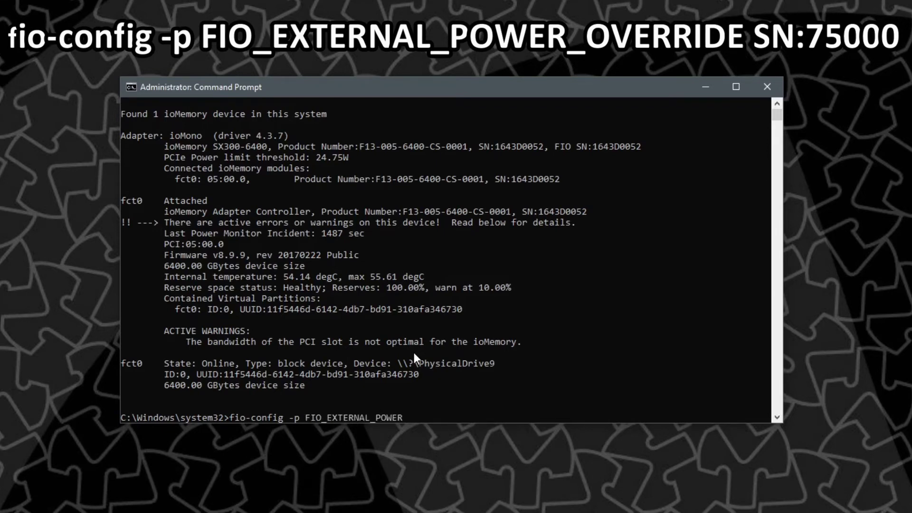
{"action": "type", "text": "_OVERRIDE 1643D0052"}
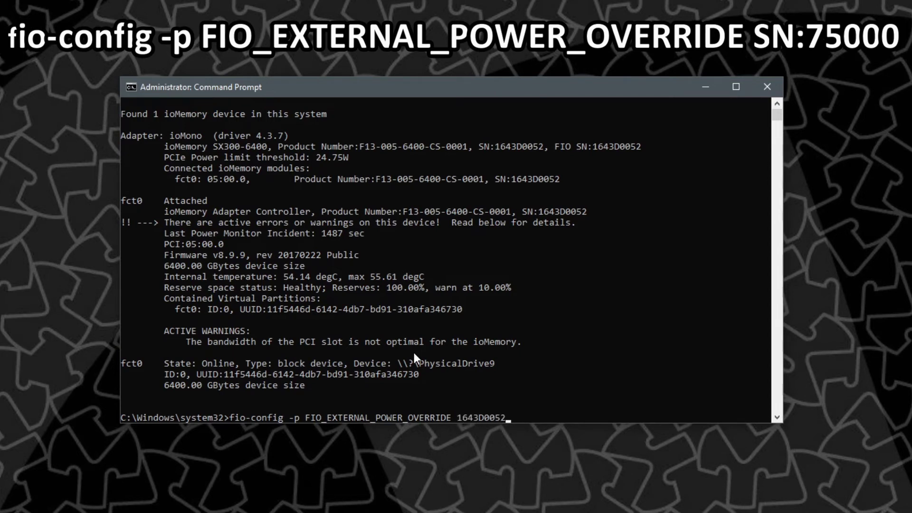
{"action": "type", "text": ":"}
{"action": "type", "text": "75"}
{"action": "type", "text": "000"}
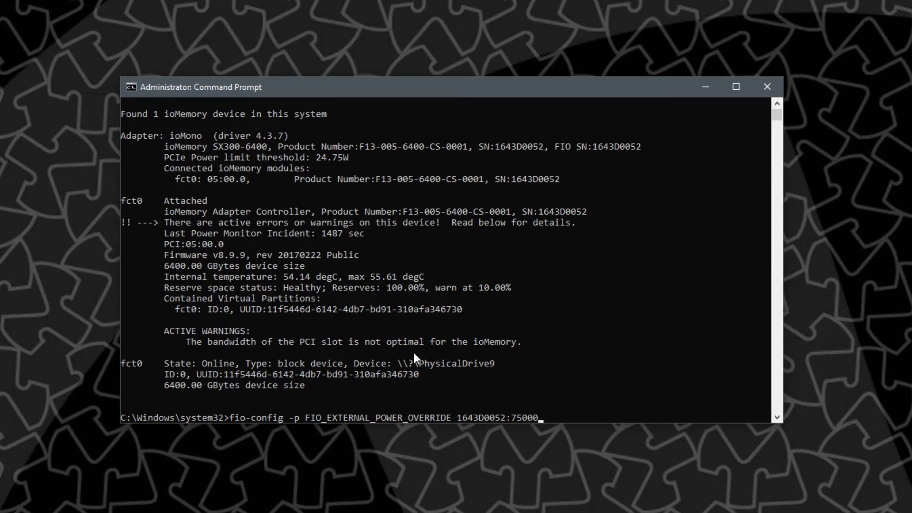
{"action": "key", "text": "Return"}
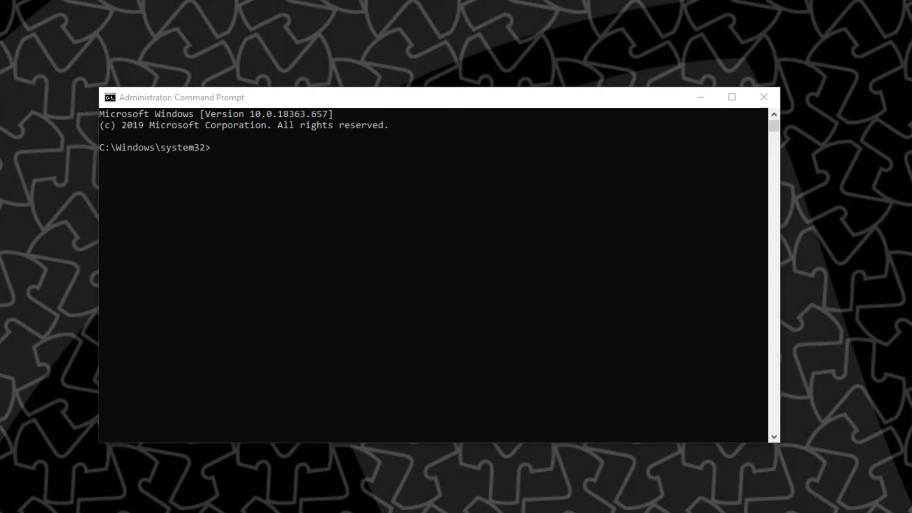
{"action": "left_click", "coordinate": [369, 181]}
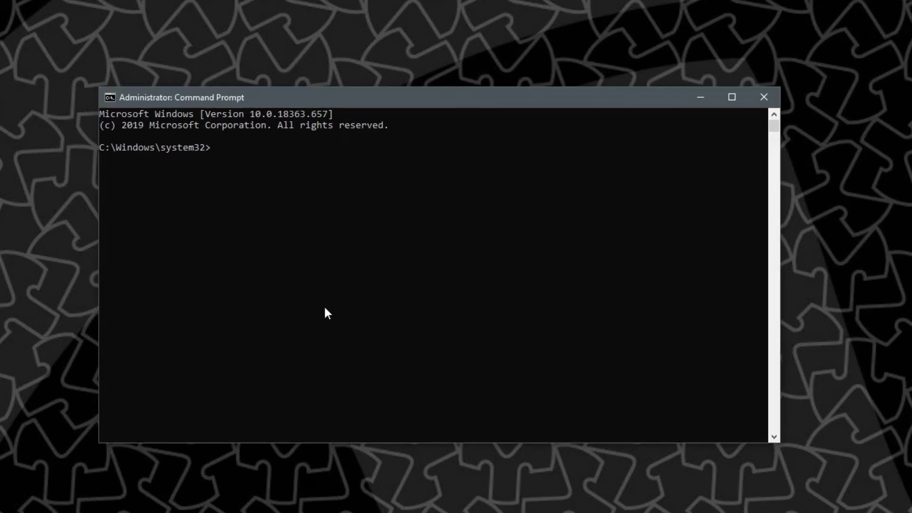
Run fio-status -a and scroll up to confirm the card's 74.75W power override
{"action": "type", "text": "fio-status -a"}
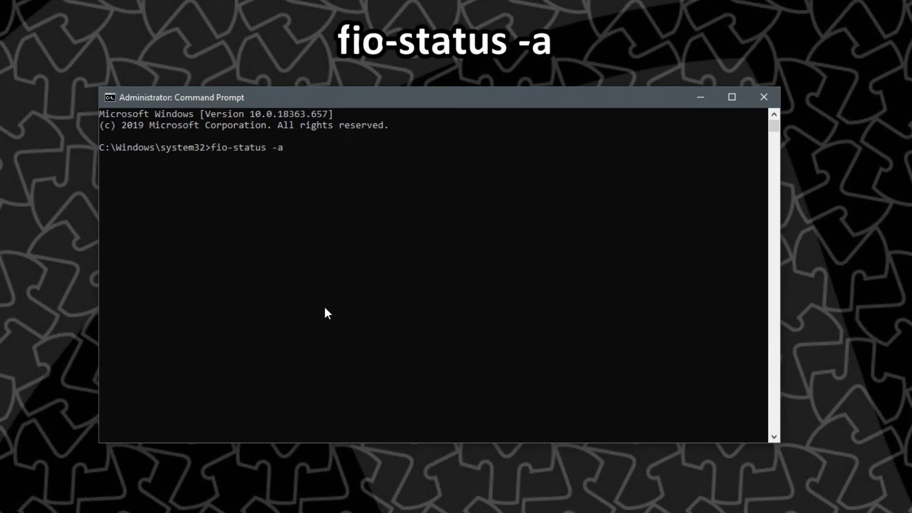
{"action": "key", "text": "Return"}
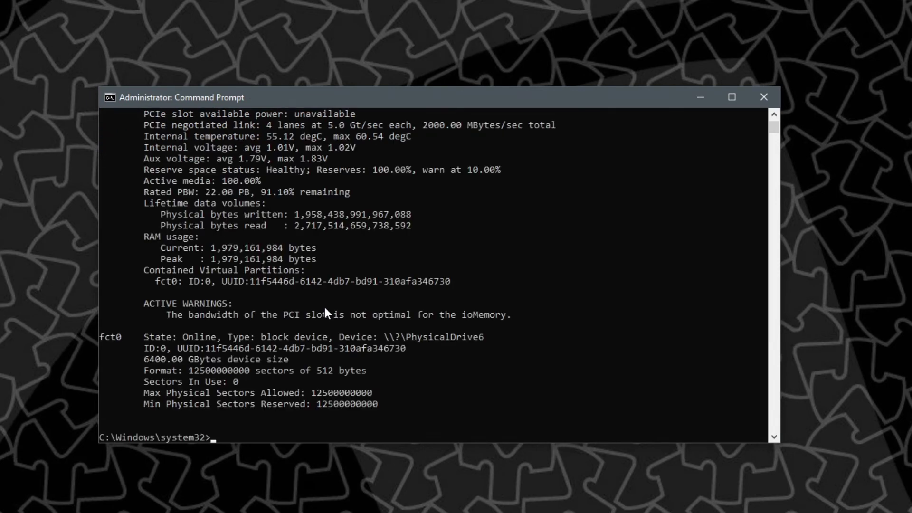
{"action": "scroll", "coordinate": [327, 314], "scroll_direction": "up", "scroll_amount": 7}
{"action": "scroll", "coordinate": [325, 309], "scroll_direction": "up", "scroll_amount": 4}
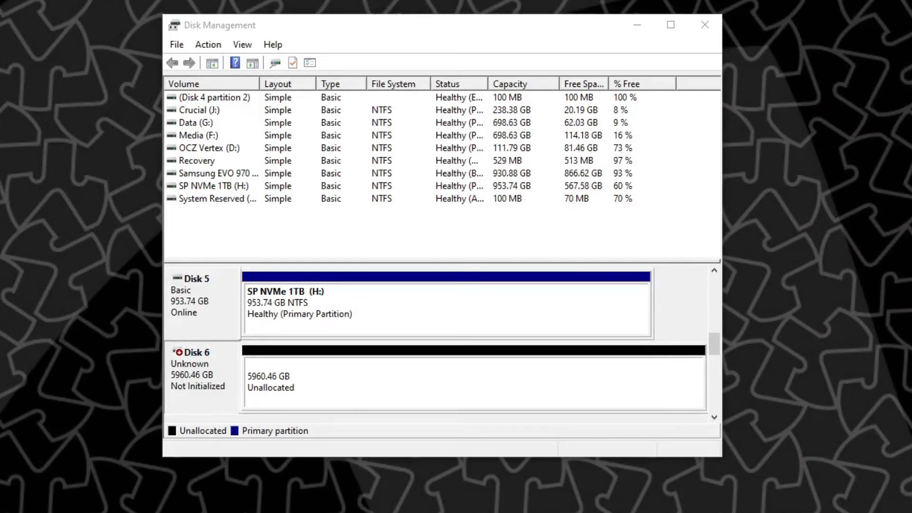
Initialize Disk 6 as GPT, then select its 5960.45 GB unallocated space
{"action": "left_click", "coordinate": [339, 18]}
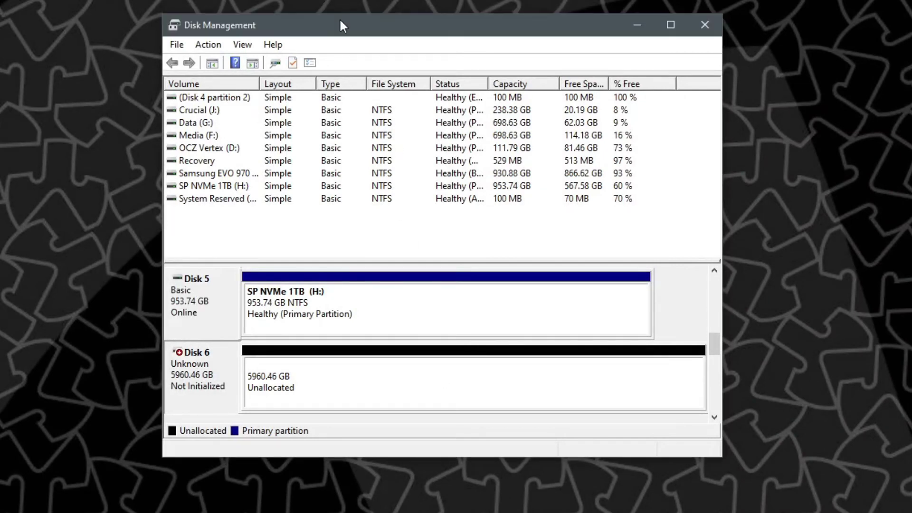
{"action": "right_click", "coordinate": [198, 377]}
{"action": "left_click", "coordinate": [236, 386]}
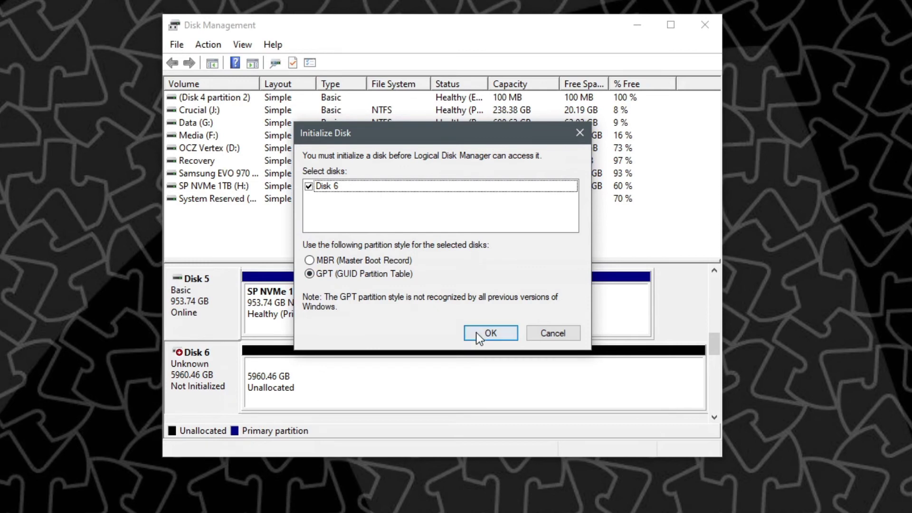
{"action": "left_click", "coordinate": [495, 334]}
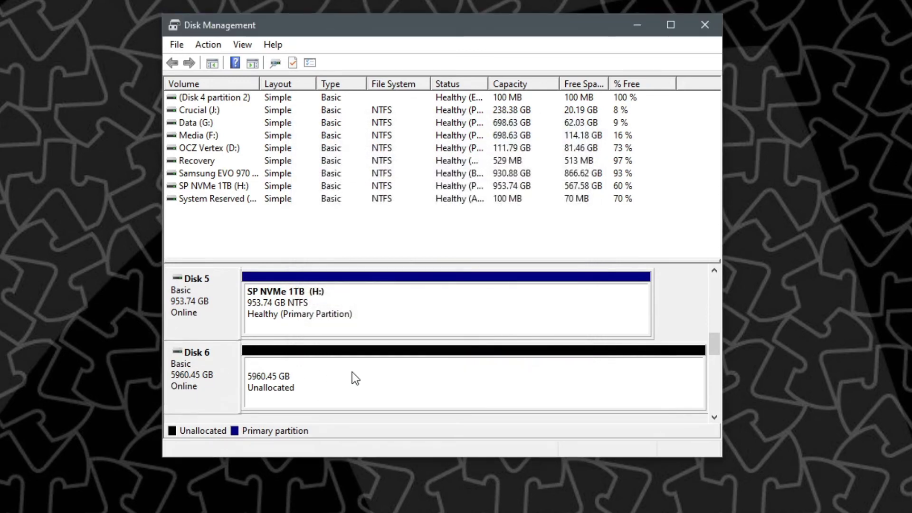
{"action": "left_click", "coordinate": [316, 367]}
Start a New Simple Volume on Disk 6's unallocated space, keeping the full 6103498 MB size
{"action": "right_click", "coordinate": [305, 364]}
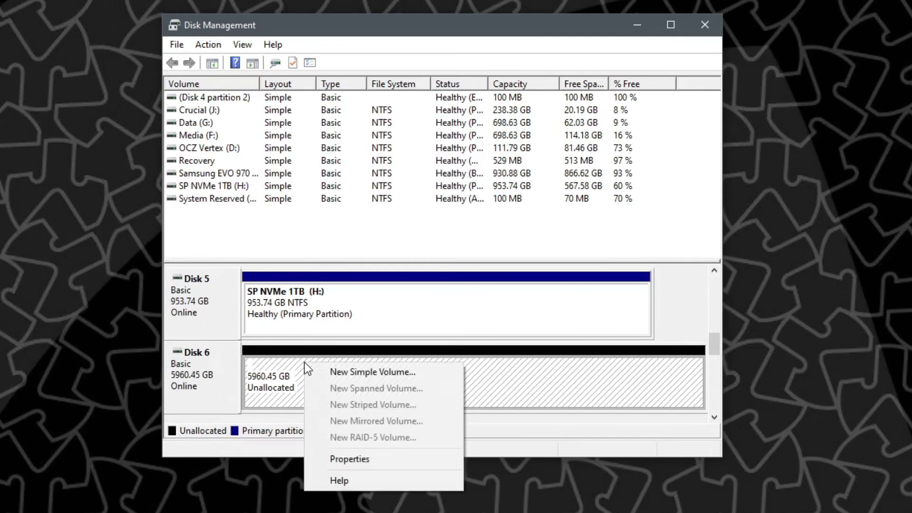
{"action": "left_click", "coordinate": [346, 373]}
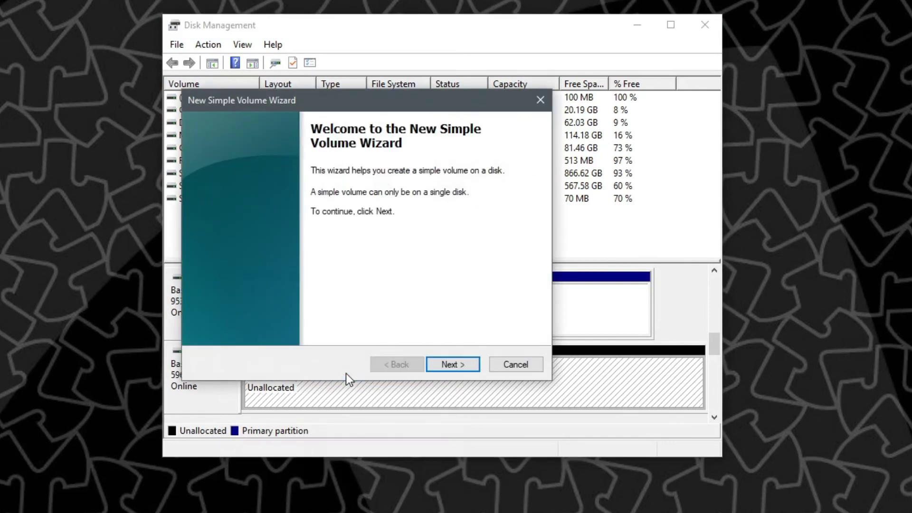
{"action": "left_click", "coordinate": [467, 369]}
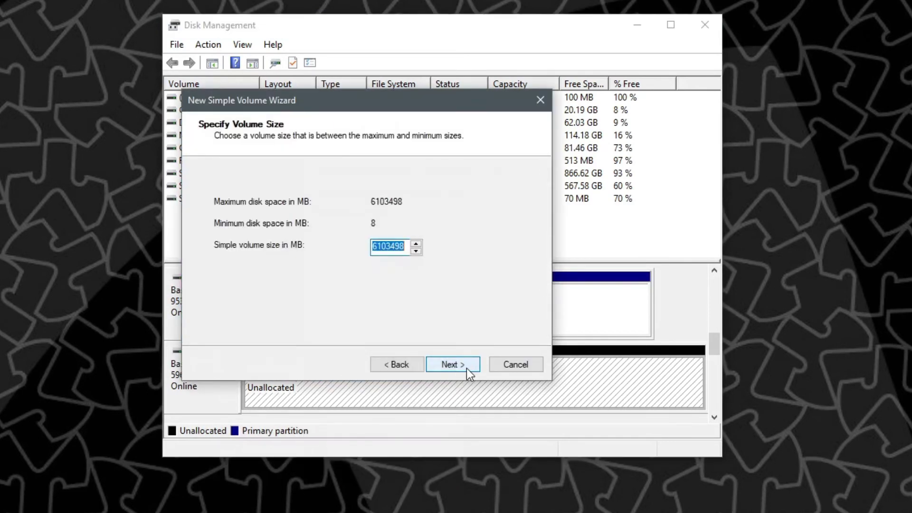
{"action": "left_click", "coordinate": [467, 369]}
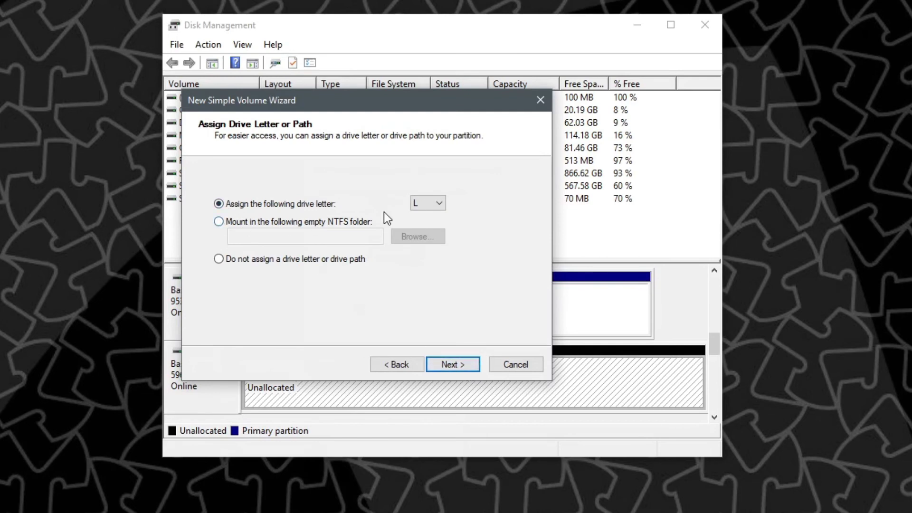
Assign drive letter S, label it ioMemory SX300 with NTFS, and finish the wizard
{"action": "left_click", "coordinate": [440, 204]}
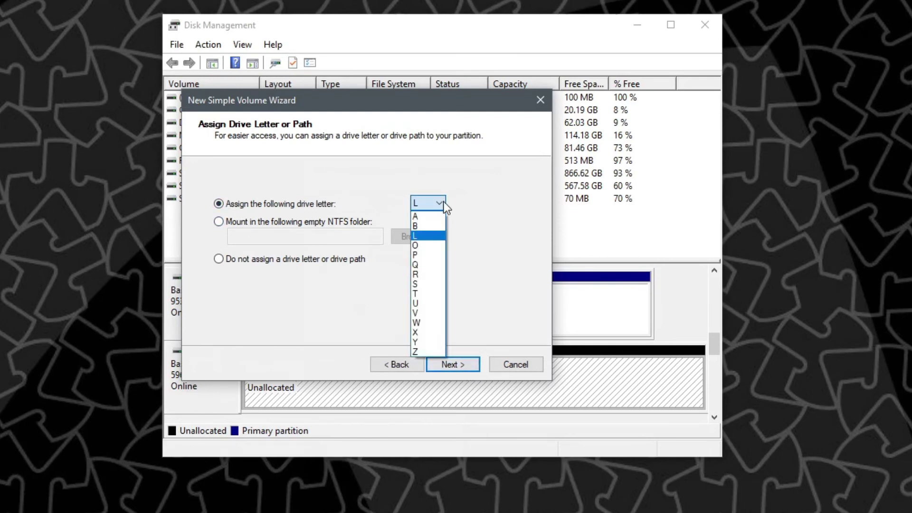
{"action": "left_click", "coordinate": [418, 284]}
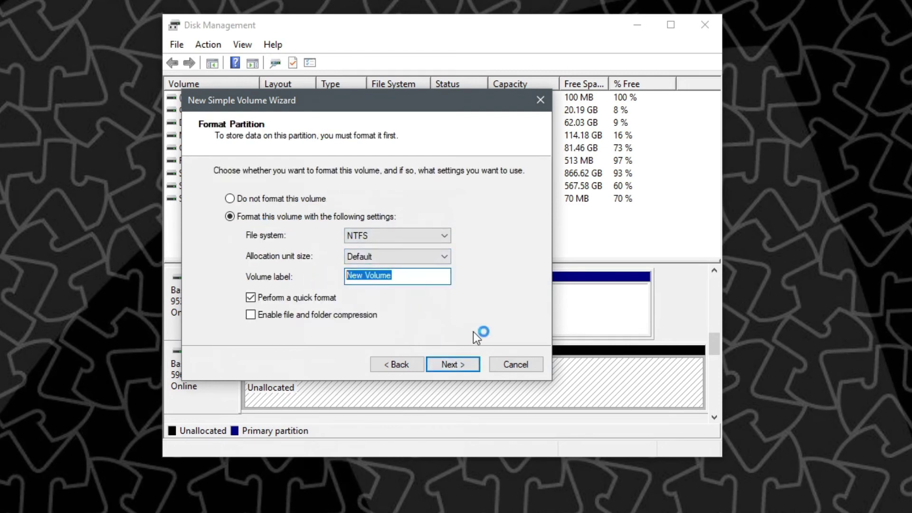
{"action": "type", "text": "ioM"}
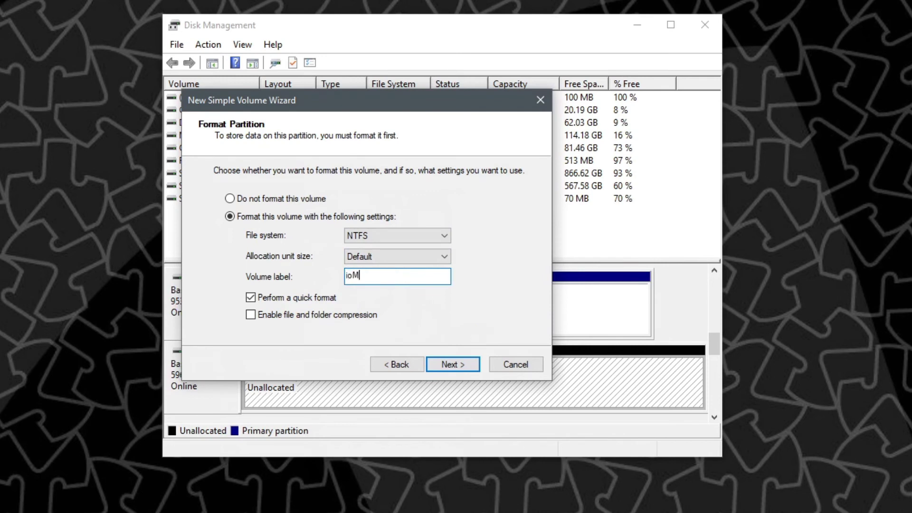
{"action": "type", "text": "emory SX300"}
{"action": "left_click", "coordinate": [471, 369]}
{"action": "left_click", "coordinate": [471, 370]}
{"action": "left_click", "coordinate": [471, 369]}
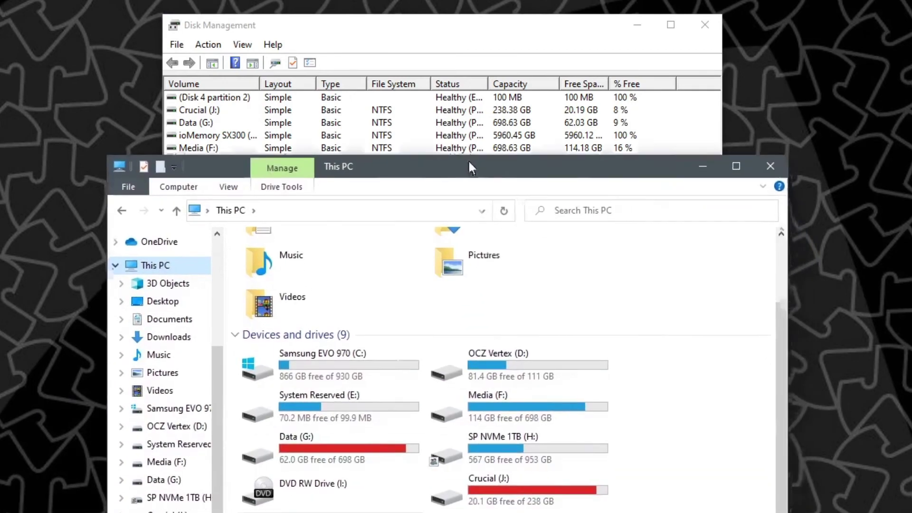
Open the empty ioMemory SX300 (S:) drive, then start all CrystalDiskMark tests on S:
{"action": "left_click_drag", "start_coordinate": [468, 158], "coordinate": [469, 112]}
{"action": "left_click", "coordinate": [352, 470]}
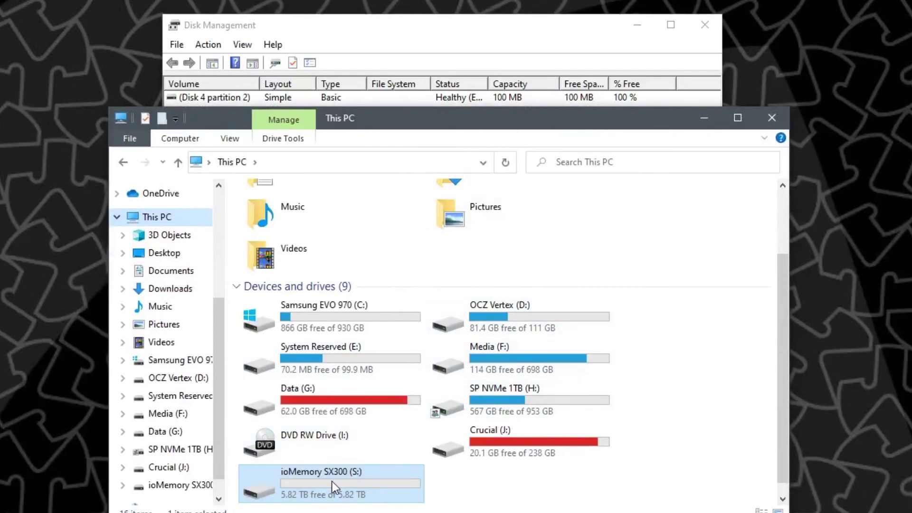
{"action": "double_click", "coordinate": [318, 483]}
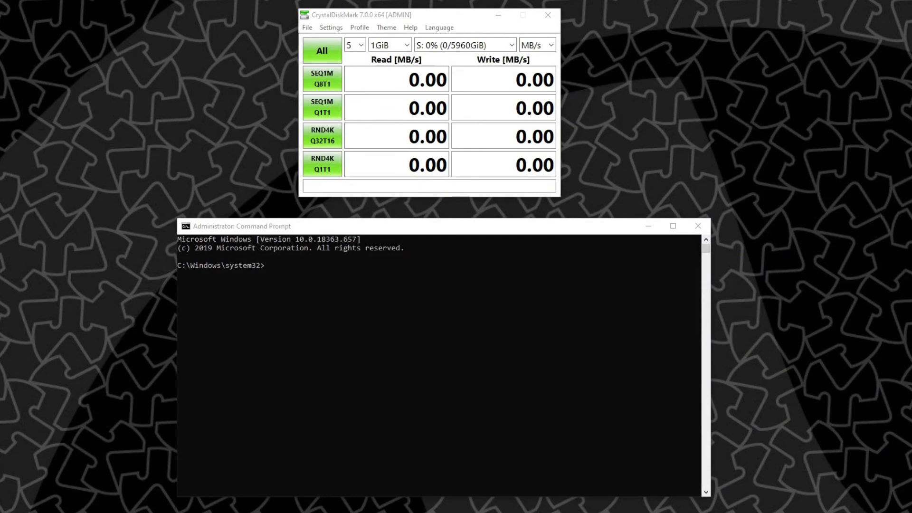
{"action": "left_click", "coordinate": [321, 51]}
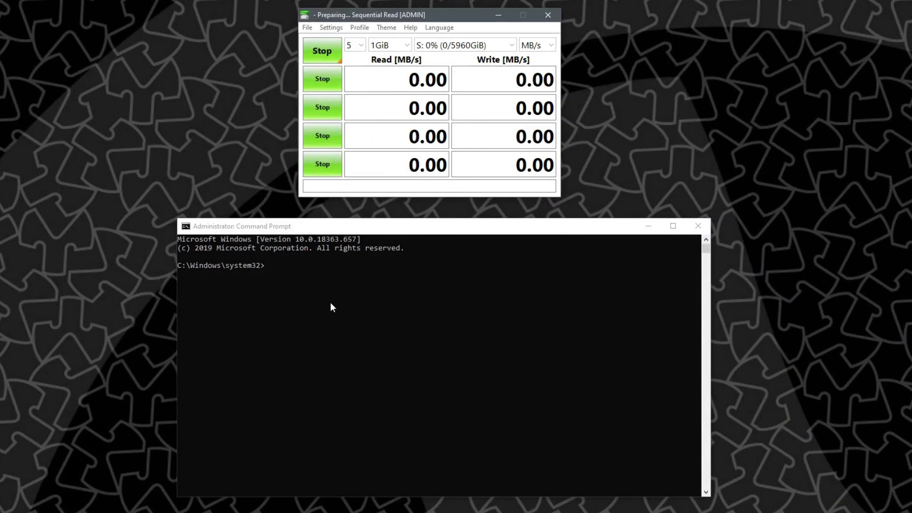
Run fio-status -a to report the card's full status while the S: benchmark runs
{"action": "left_click", "coordinate": [302, 316]}
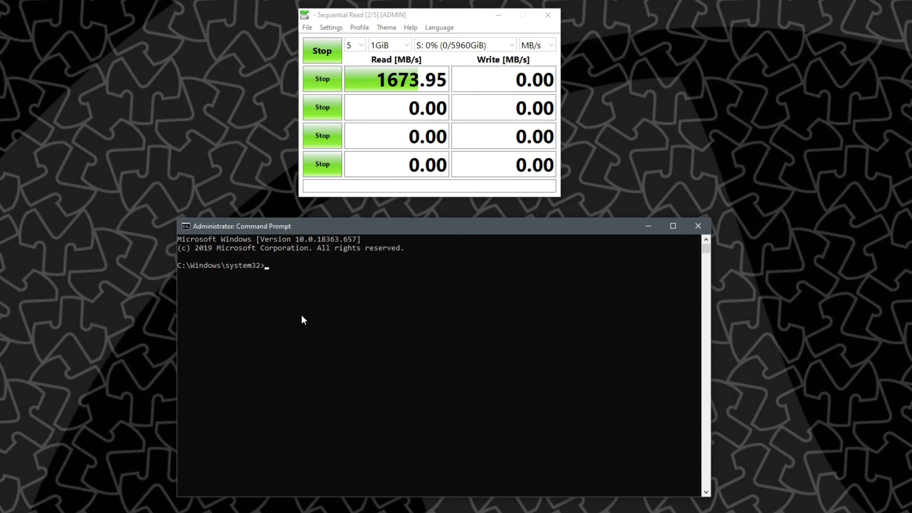
{"action": "type", "text": "fio-status -a"}
{"action": "key", "text": "Return"}
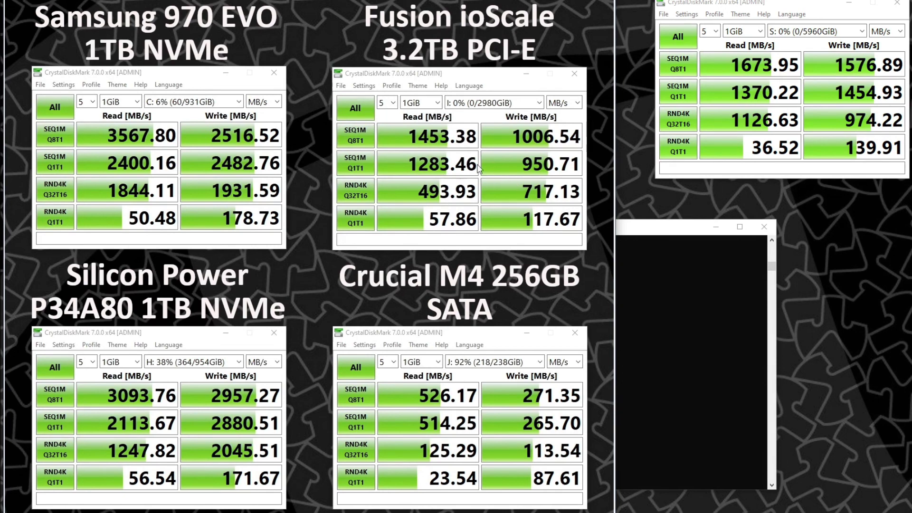
{"action": "left_click_drag", "start_coordinate": [731, 5], "coordinate": [711, 77]}
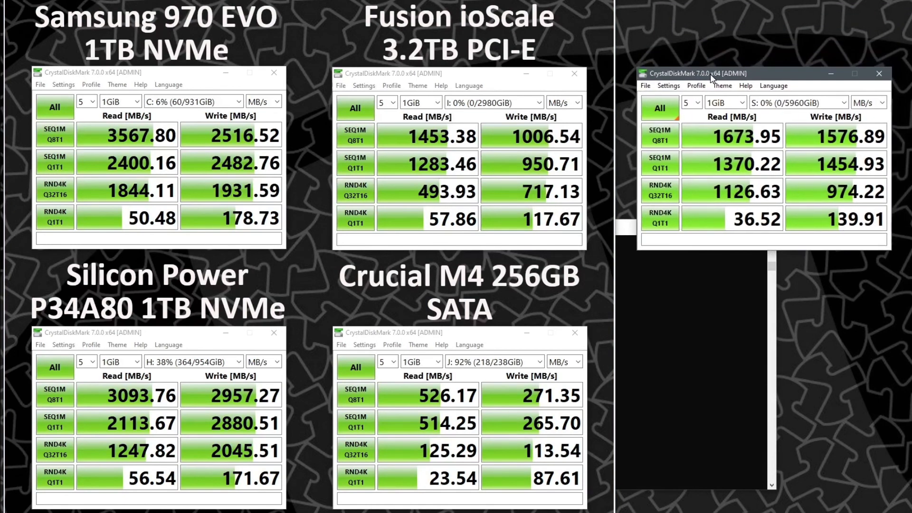
{"action": "mouse_move", "coordinate": [738, 142]}
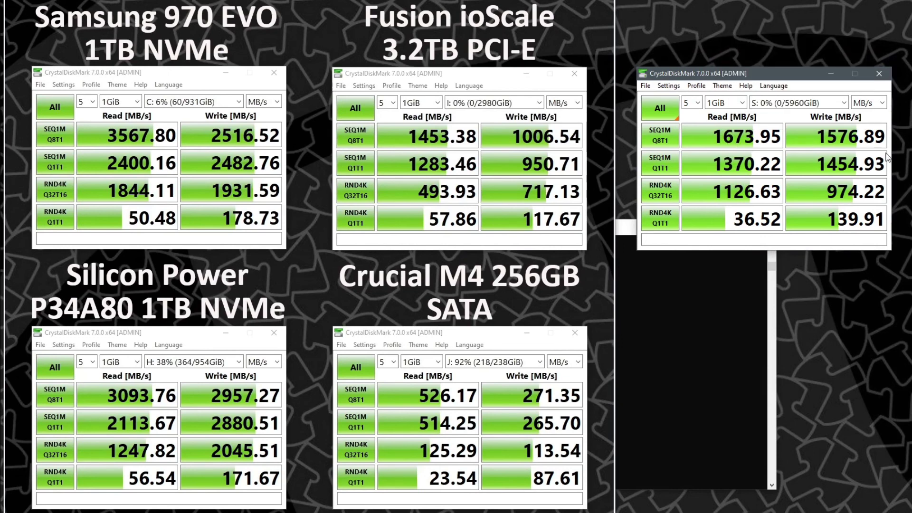